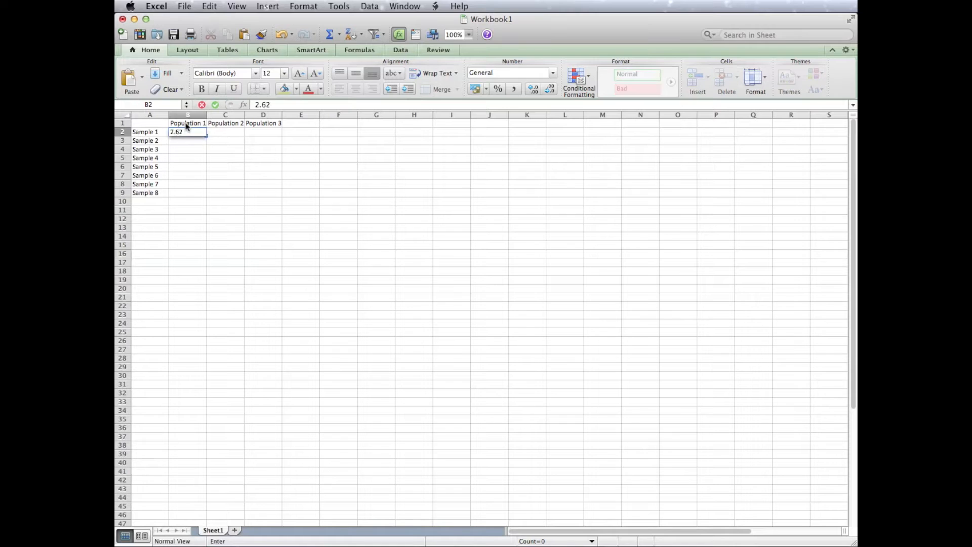
Complete the Population 1 column for Samples 2 to 8 with 3.22, 3.41, 1.89, 3.55, 1.66, 1.65 and 2.27.
type("3.41 1.89 3.55 1.66 1.65 2.27")
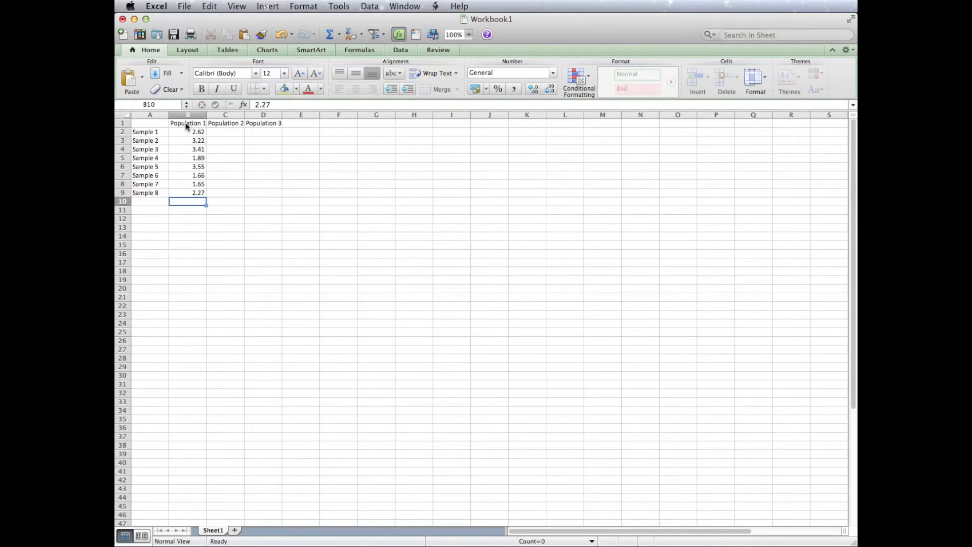
Fill the Population 2 column for Samples 1 to 8 with 5.29, 2.32, 3.39, 3.54, 4.52, 5.65, 4.93 and 9.61.
key("Right")
key("Up")
key("Up")
key("Up")
key("Up")
key("Up")
key("Up")
key("Up")
type("5.29 2.32 3.39 3.54 4.52 5.65 4.93 9.61")
Fill the Population 3 column for Samples 1 to 8 with 0.37, 1.14, 1.32, 1.25, 1.82, 1.59, 1.41 and 2.45.
key("Right")
key("Up")
key("Up")
key("Up")
key("Up")
key("Up")
key("Up")
key("Up")
type("0.37 1.14 1.32 1.25 1.82 1.59 1.41 2.45")
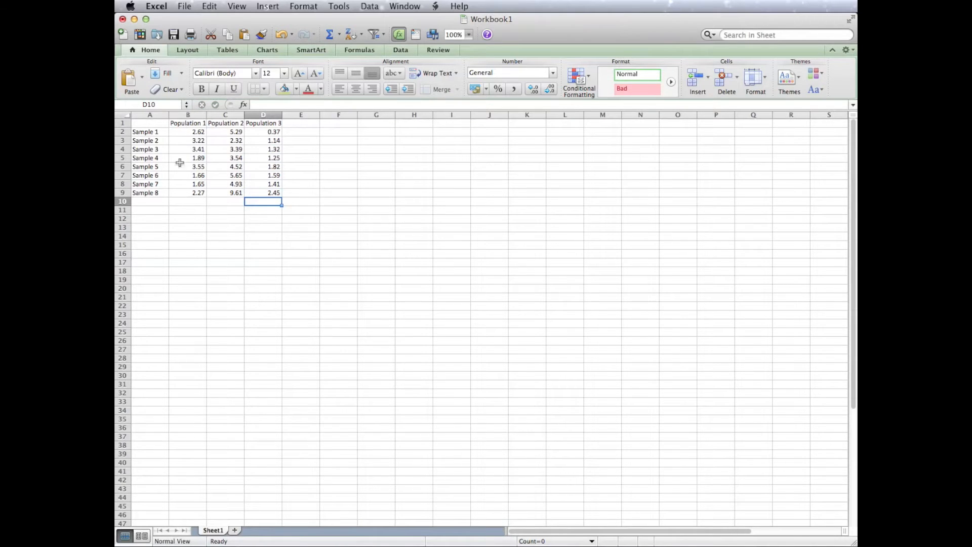
Calculate the average of B2:B9 in B10 with the AVERAGE function and fill the formula across to D10.
left_click(183, 202)
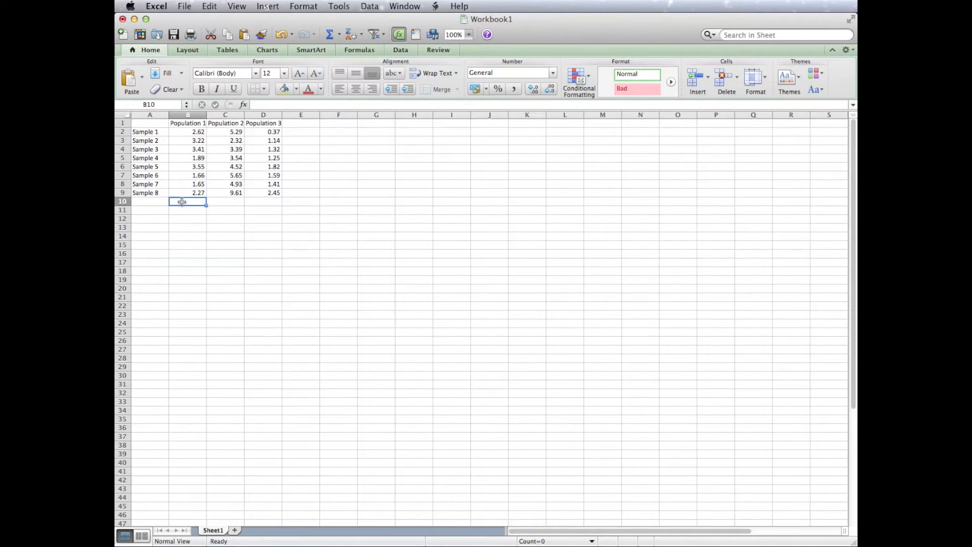
left_click(242, 104)
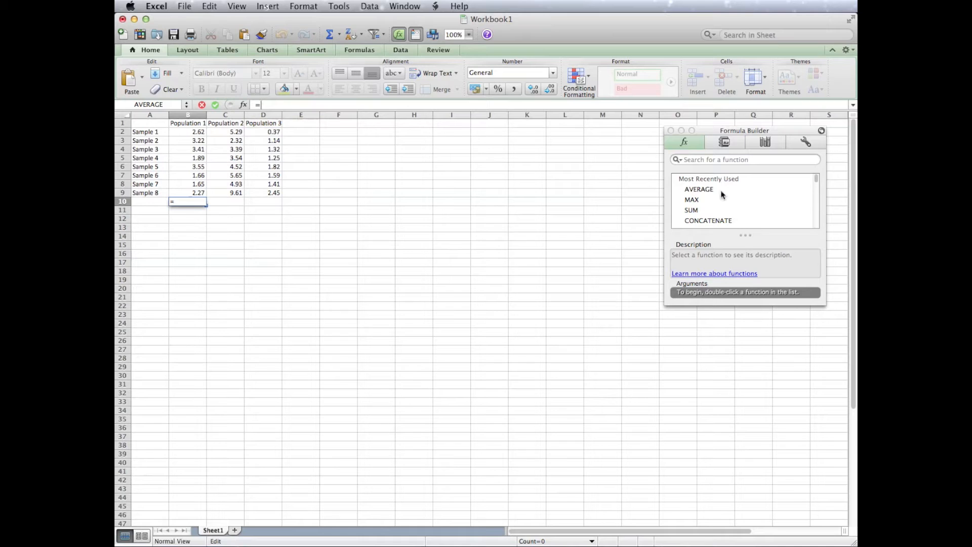
left_click(692, 191)
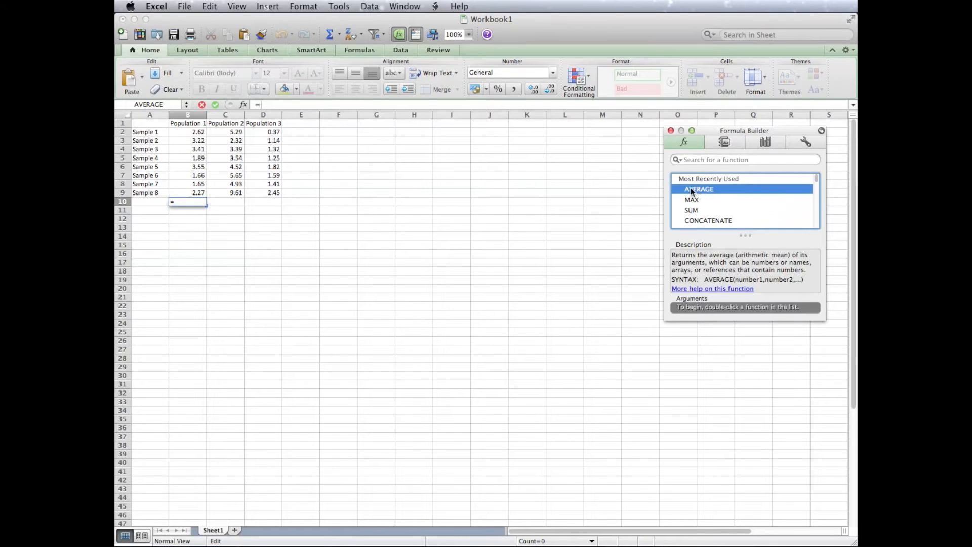
double_click(693, 190)
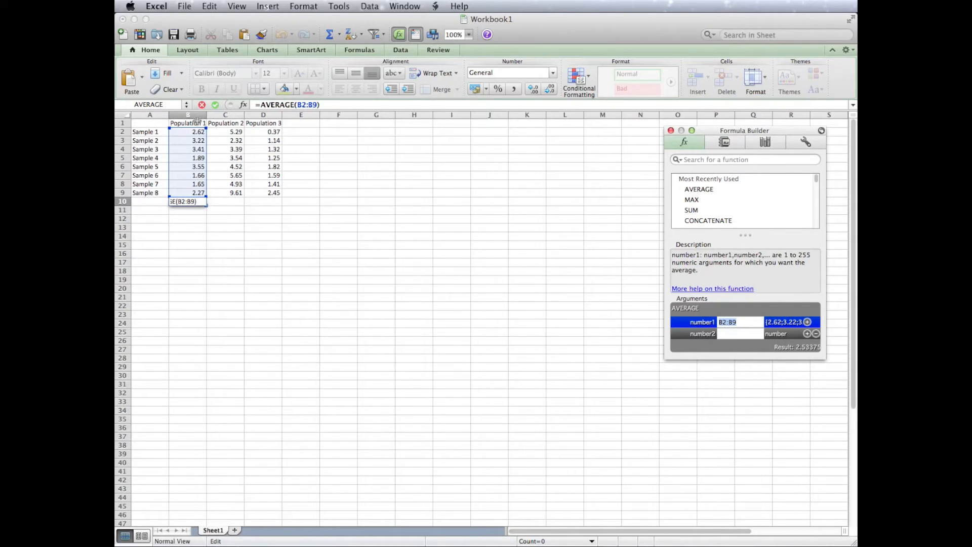
key("Return")
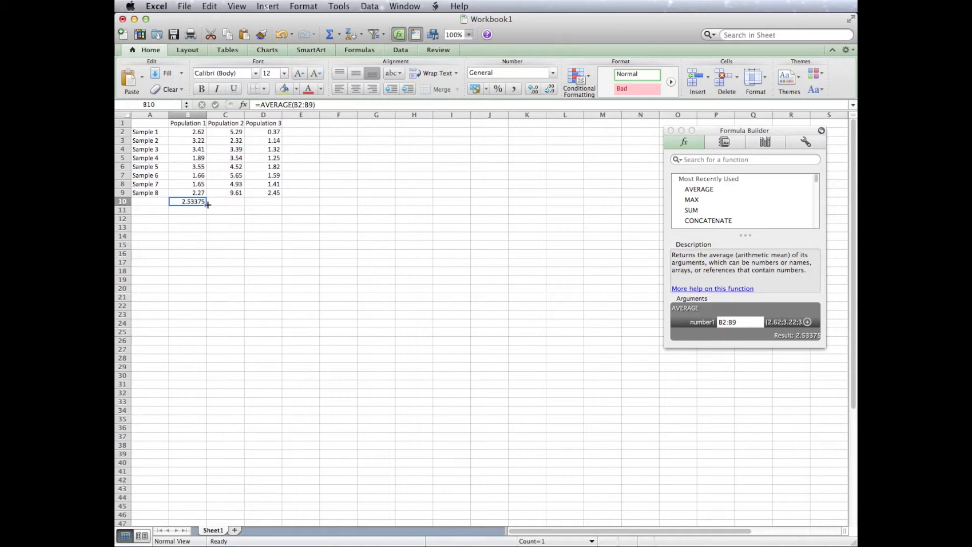
left_click_drag(207, 205, 272, 205)
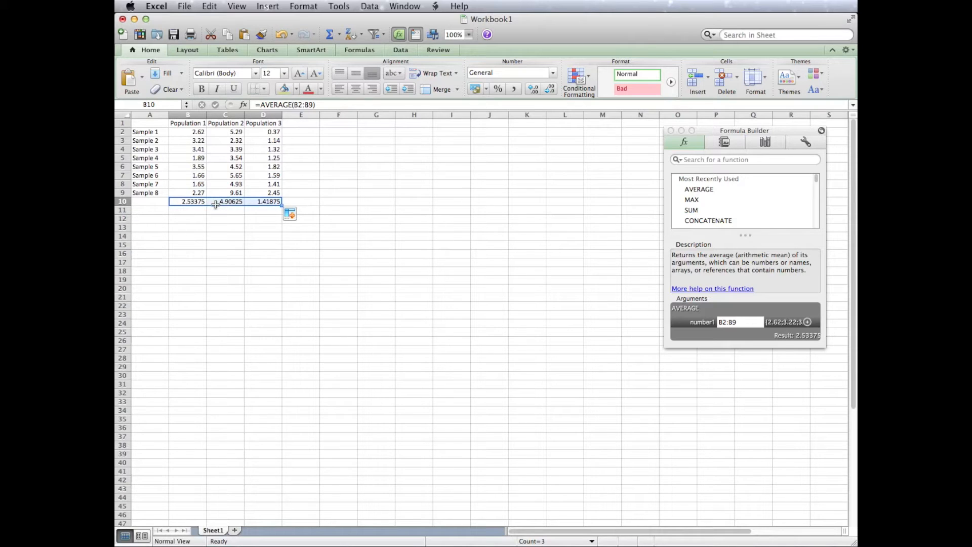
Label cell A10 "Average/Mean" and widen column A to fit the label.
left_click(194, 209)
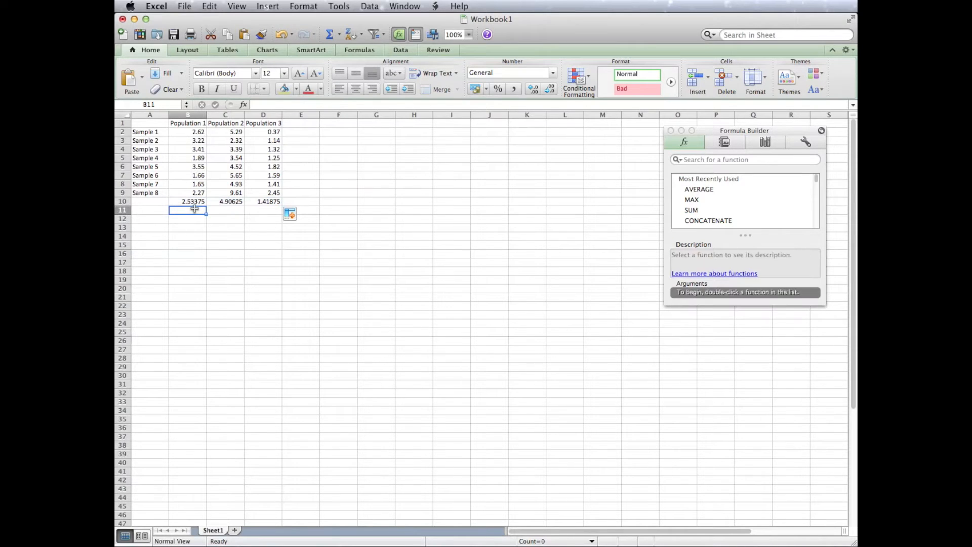
left_click(164, 202)
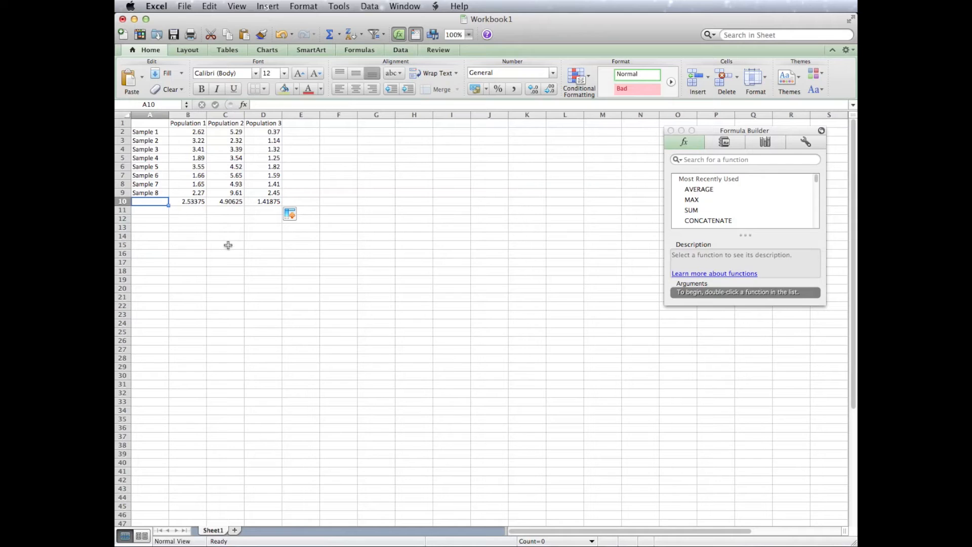
type("Average/Mean")
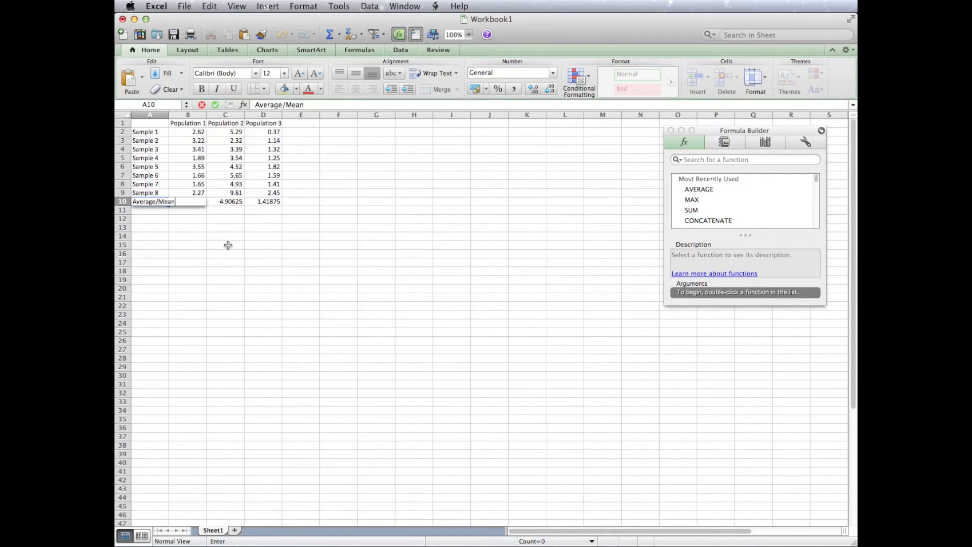
left_click(164, 115)
left_click_drag(167, 116, 176, 116)
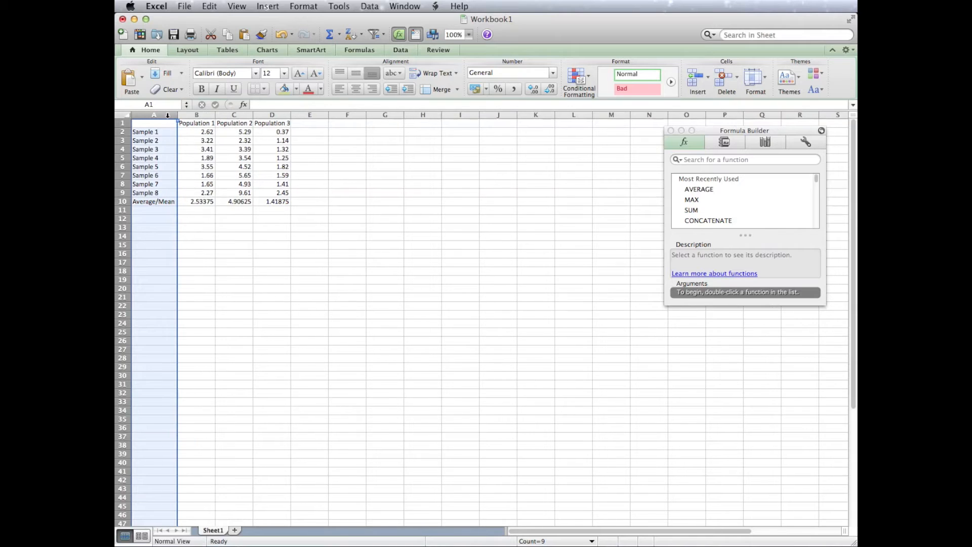
Label cell A11 "Standard Deviation" and autofit column A's width to its contents.
left_click(164, 212)
type("St")
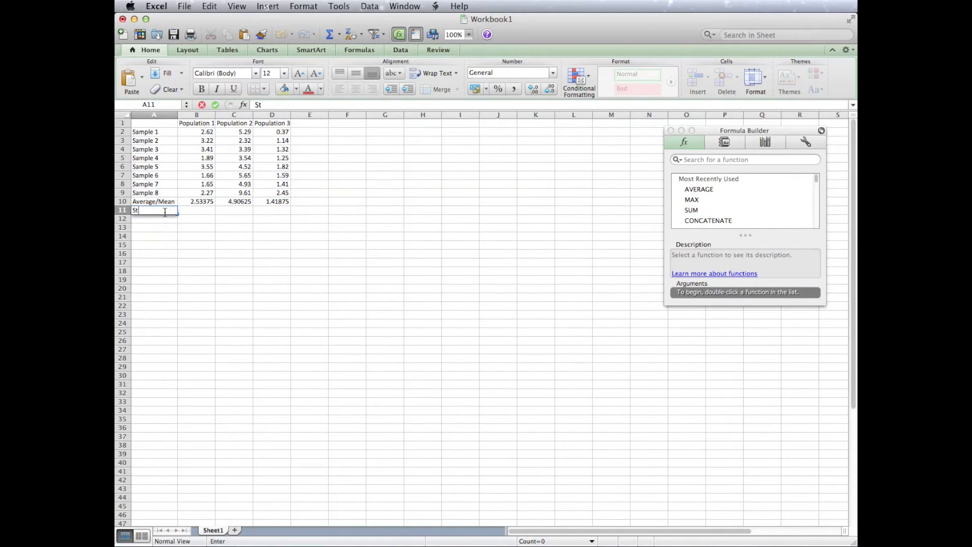
type("andard Deviation")
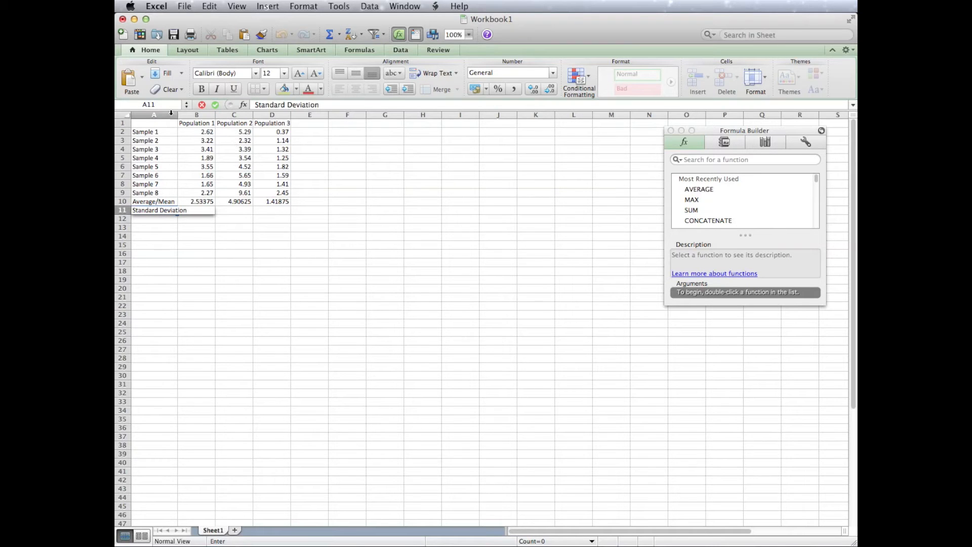
double_click(175, 111)
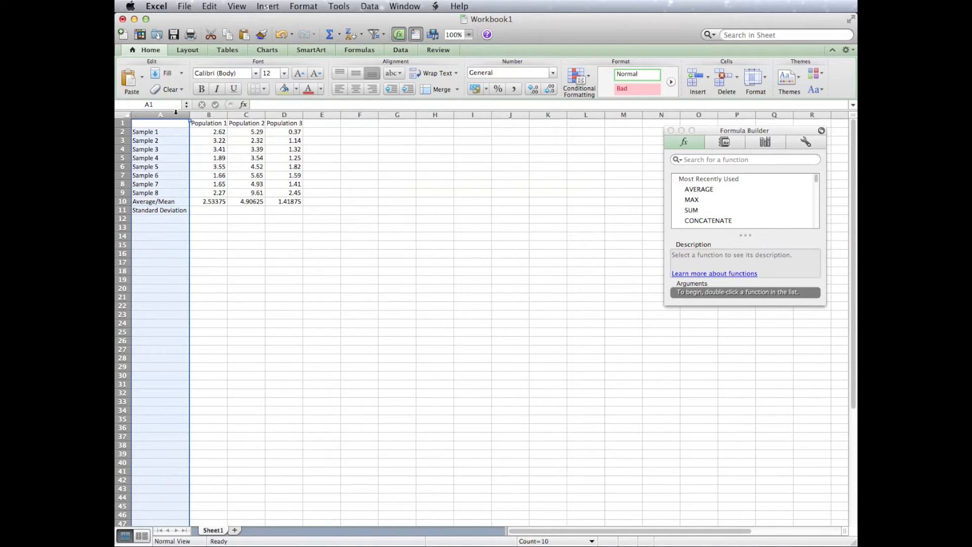
Insert a blank row above the Average/Mean row to separate it from the sample data.
left_click(163, 199)
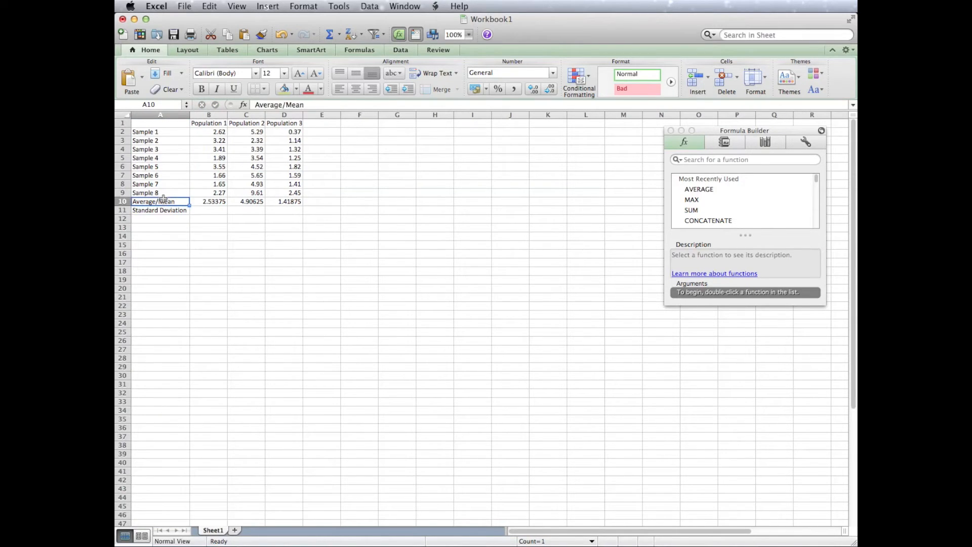
left_click(123, 201)
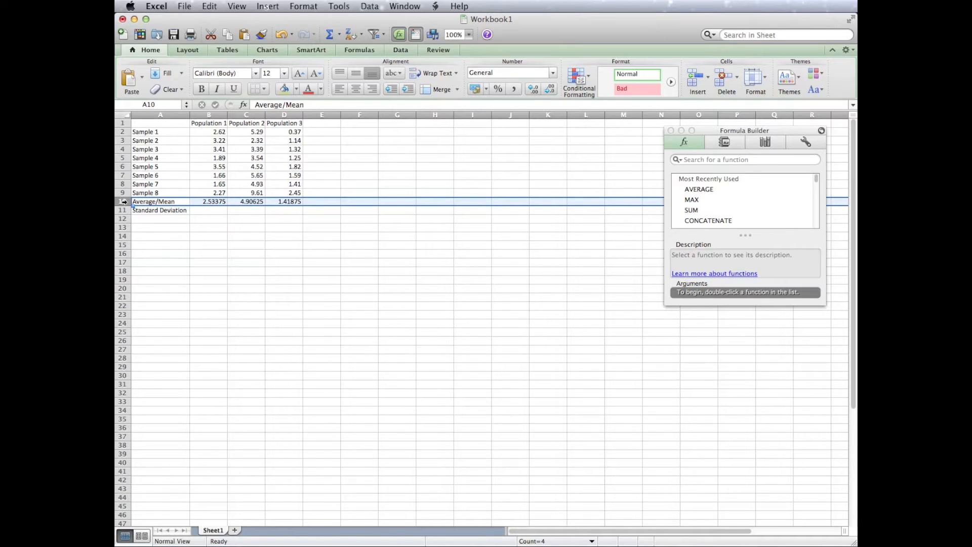
right_click(125, 202)
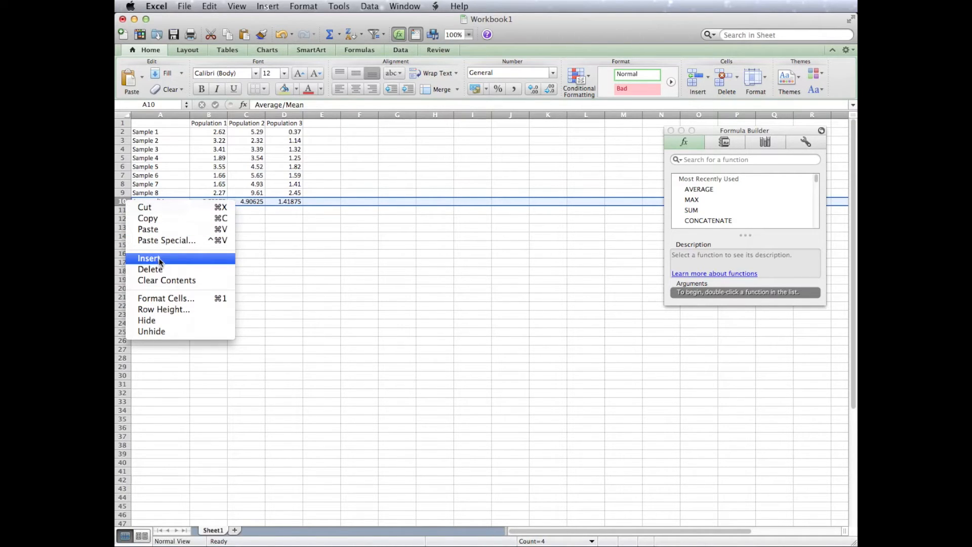
left_click(260, 229)
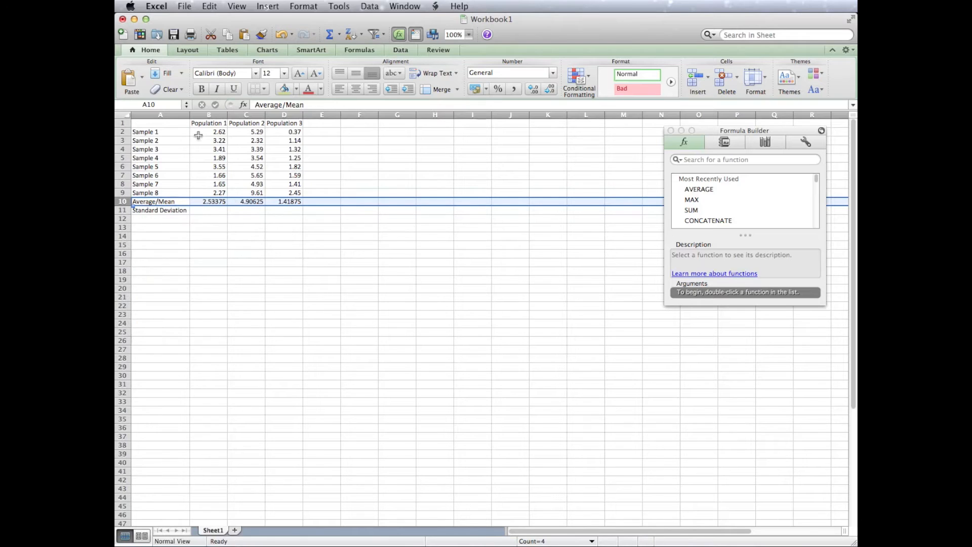
left_click(278, 5)
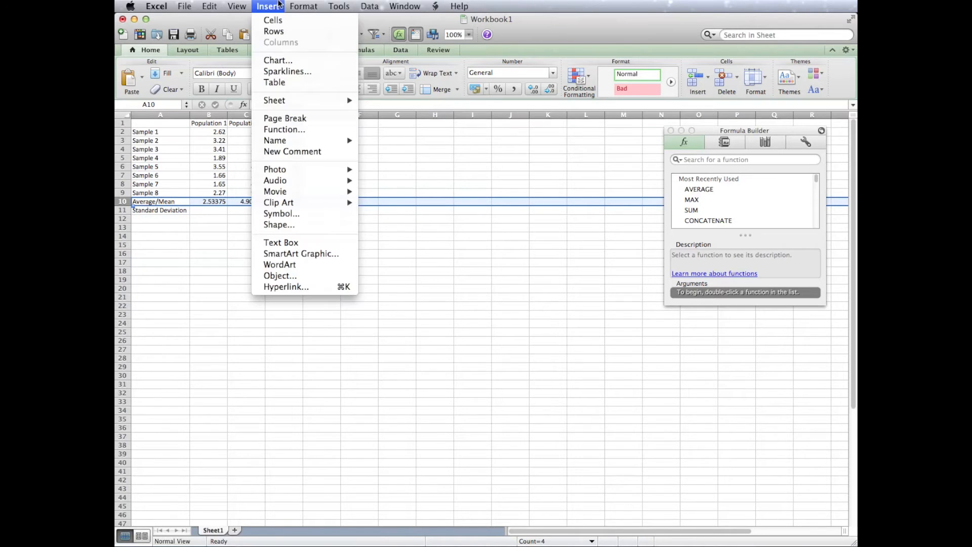
left_click(276, 31)
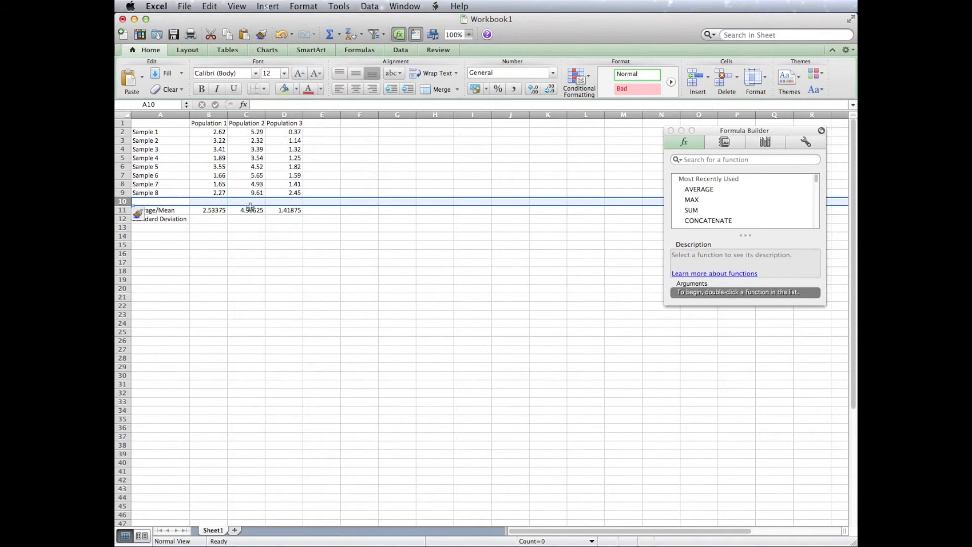
Check which cell range the Population 1 average formula in B11 refers to.
left_click(212, 225)
left_click(211, 211)
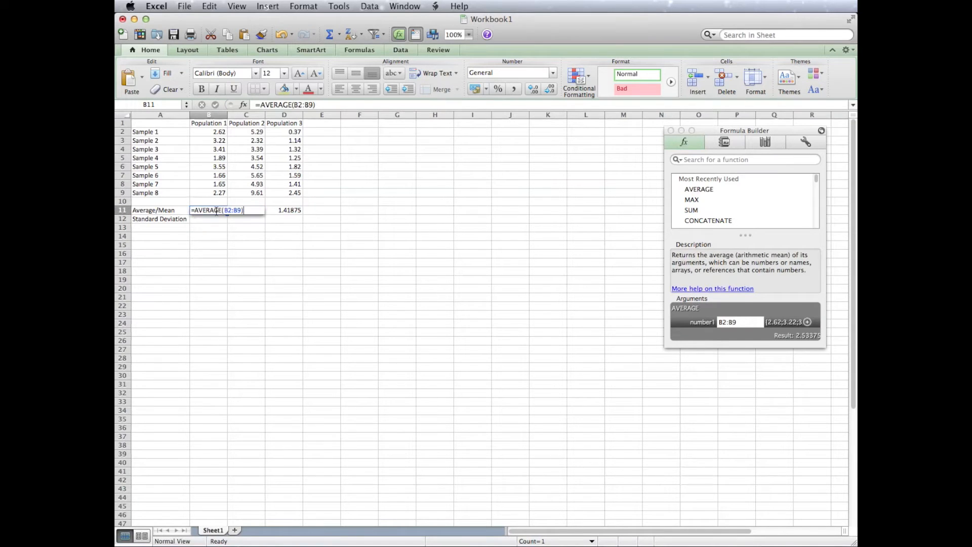
double_click(212, 211)
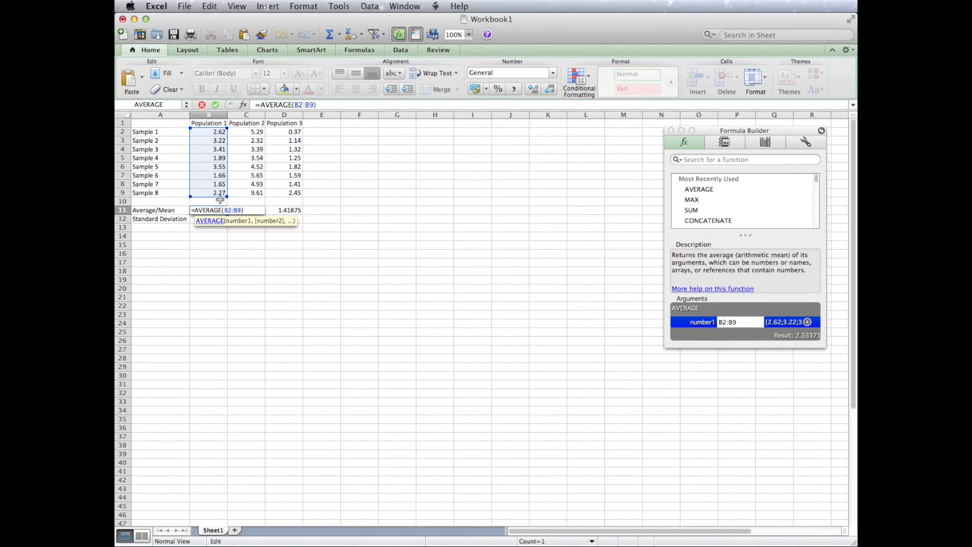
key("Return")
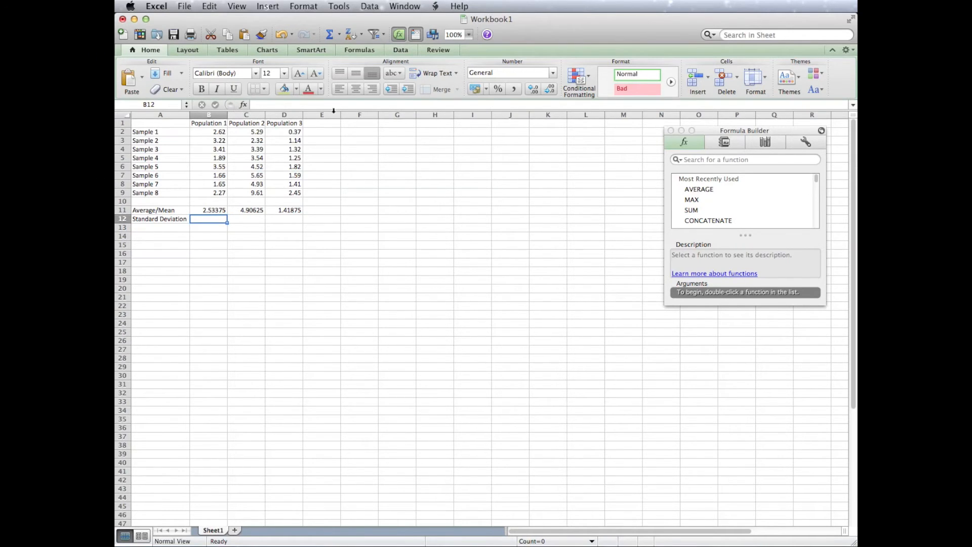
Search the functions for "st" and insert the STDEV function in the Standard Deviation cell for Population 1, B12.
left_click(254, 105)
scroll(714, 213, "down", 2)
scroll(714, 212, "up", 2)
left_click(703, 160)
type("st")
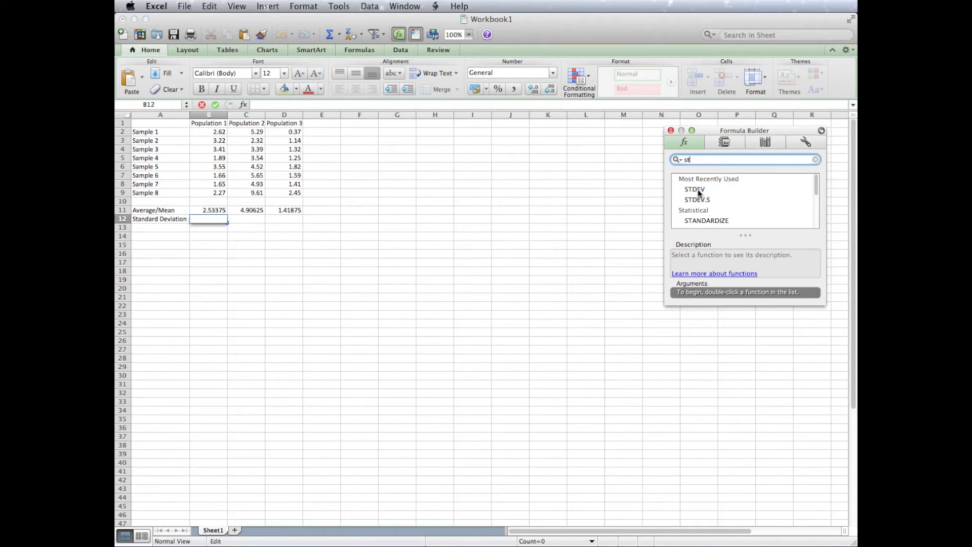
left_click(691, 190)
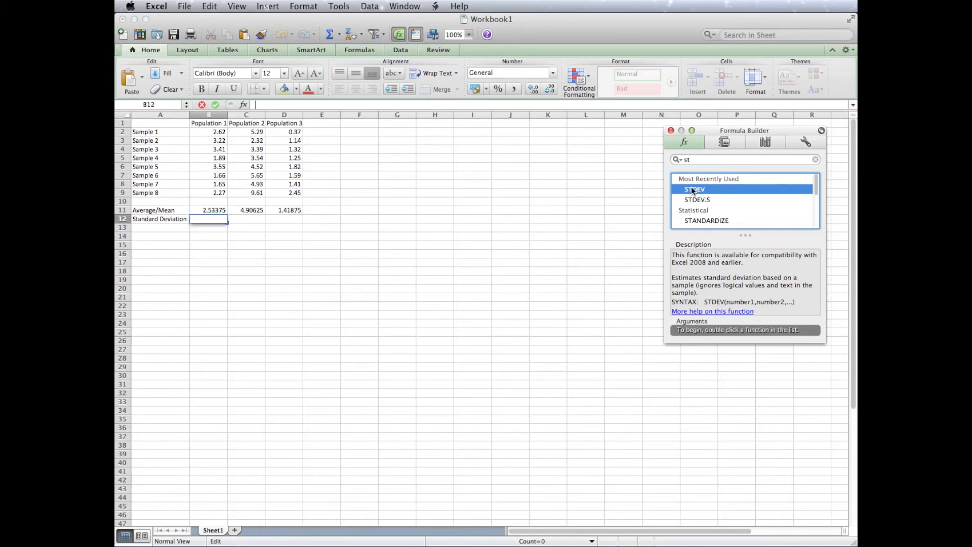
double_click(693, 190)
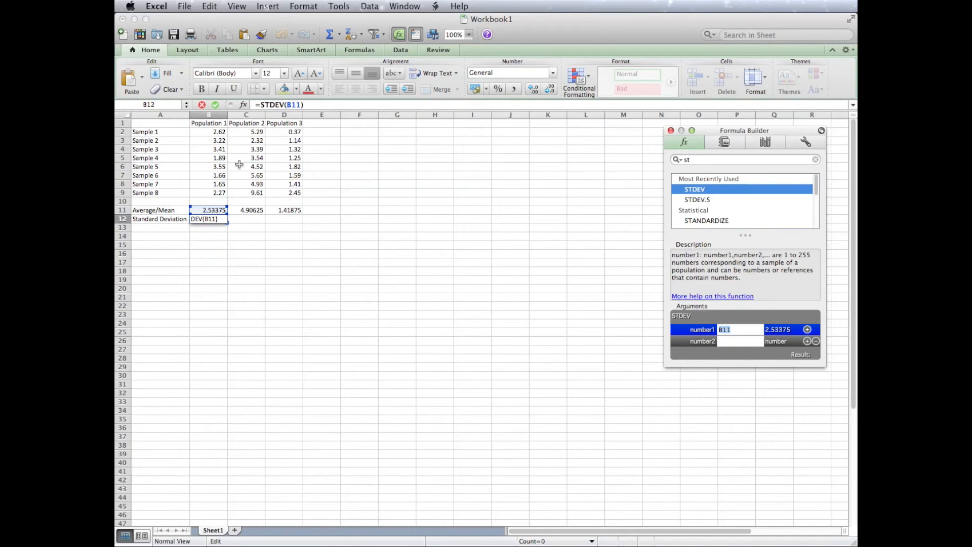
Set the STDEV range in B12 to B2:B9 and fill the formula across to D12.
left_click_drag(207, 207, 210, 134)
left_click(211, 134)
left_click_drag(208, 205, 215, 136)
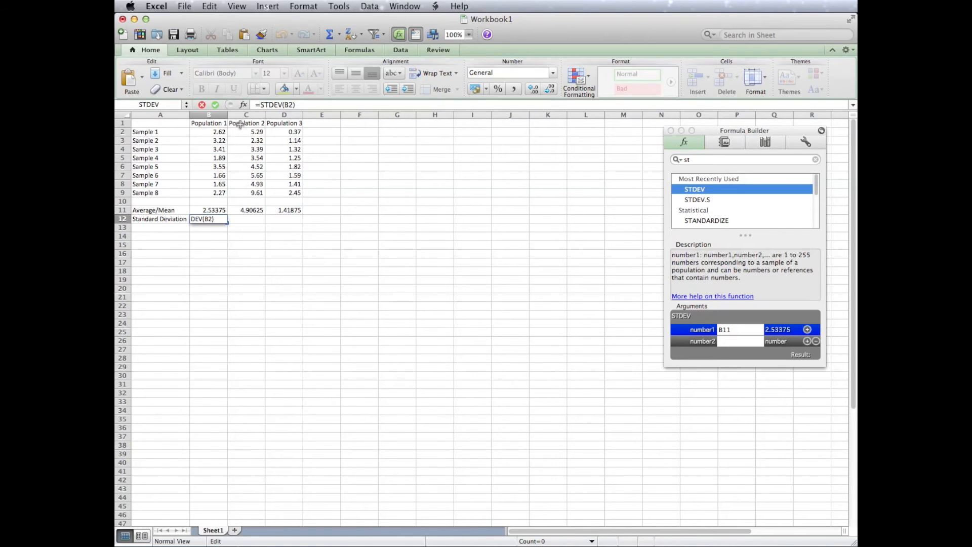
left_click(224, 133)
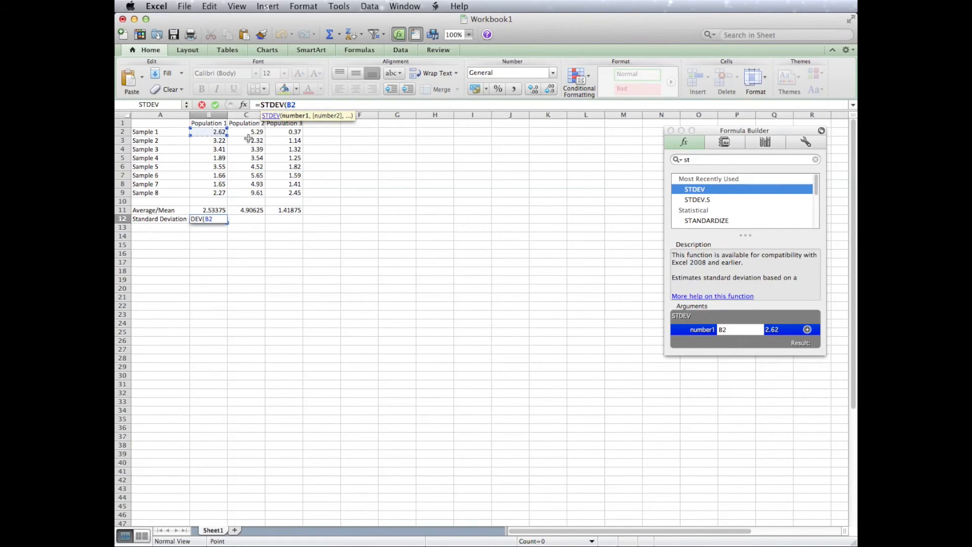
left_click_drag(227, 136, 229, 198)
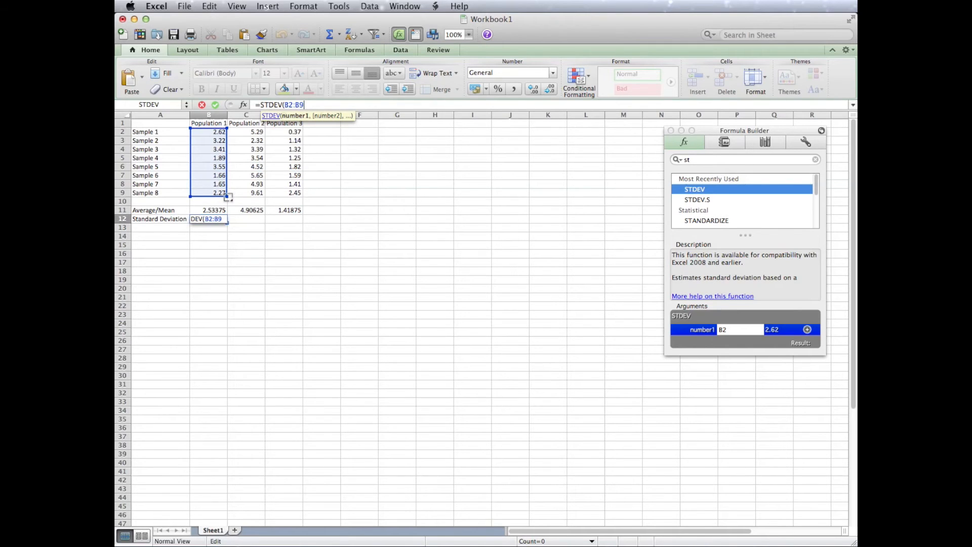
key("Return")
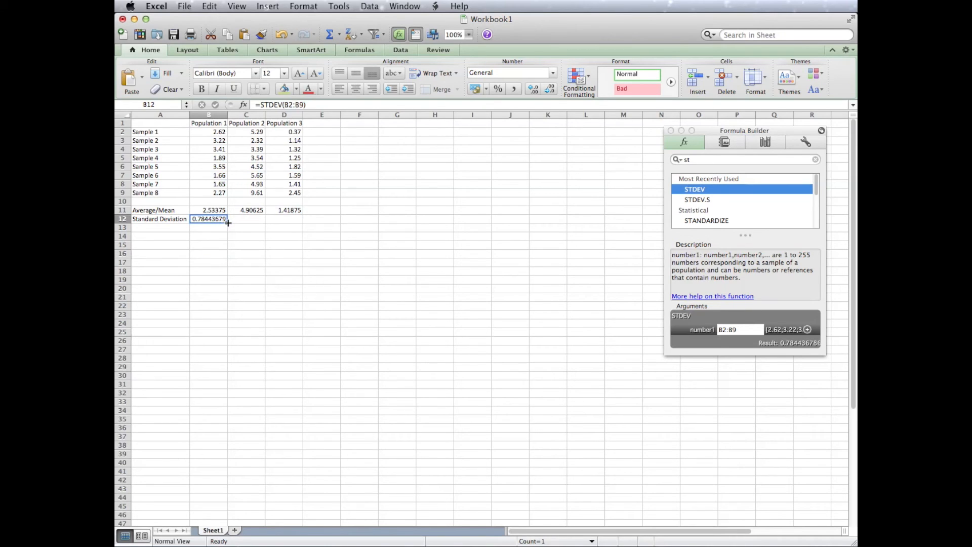
left_click_drag(228, 223, 290, 223)
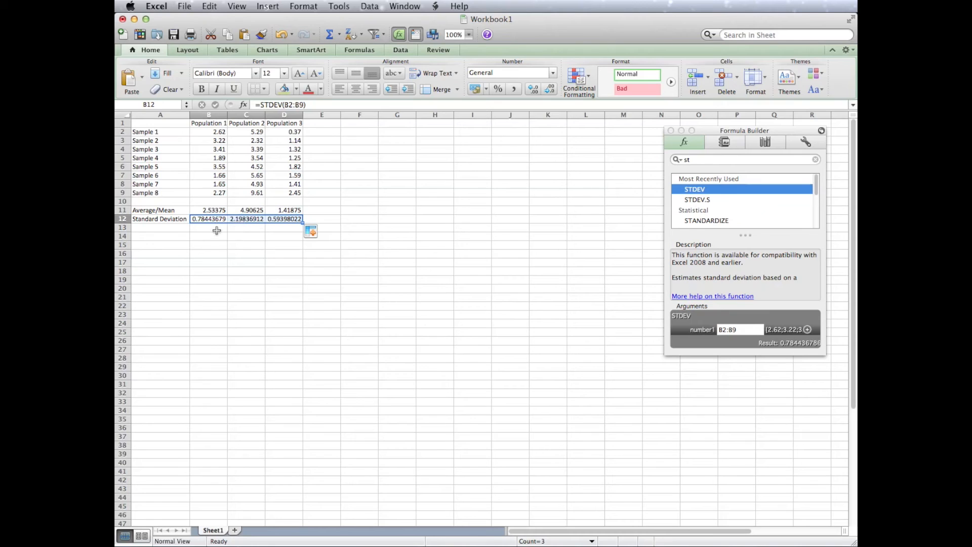
left_click(327, 204)
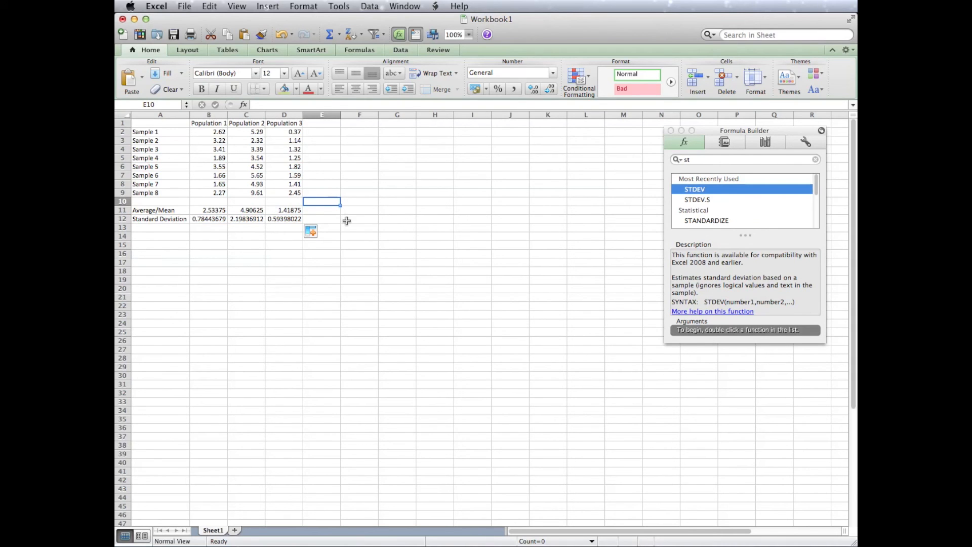